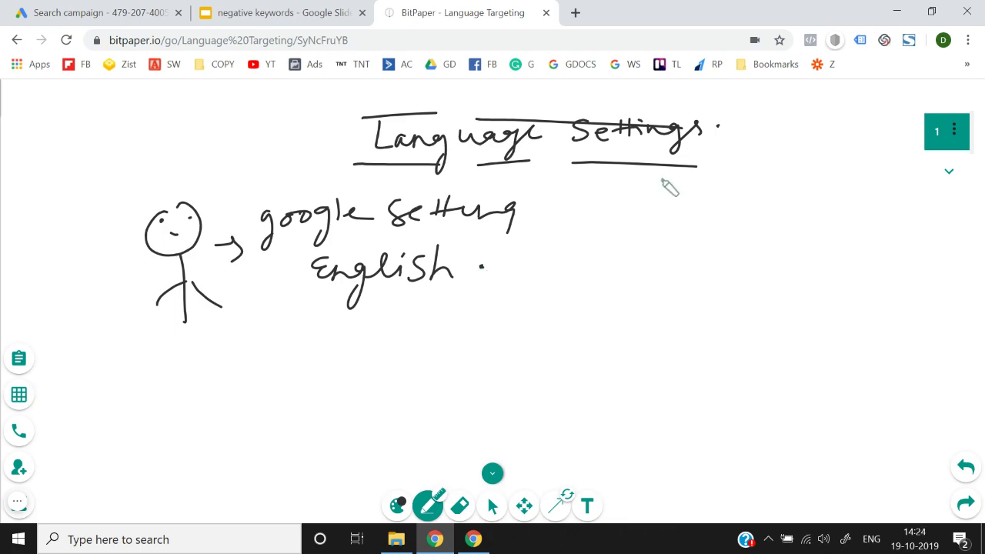
Draw a vertical divider beside the Google setting notes and handwrite "hindi websites" and "Spanish websites" on its empty side
drag(567, 188, 547, 319)
drag(543, 384, 540, 419)
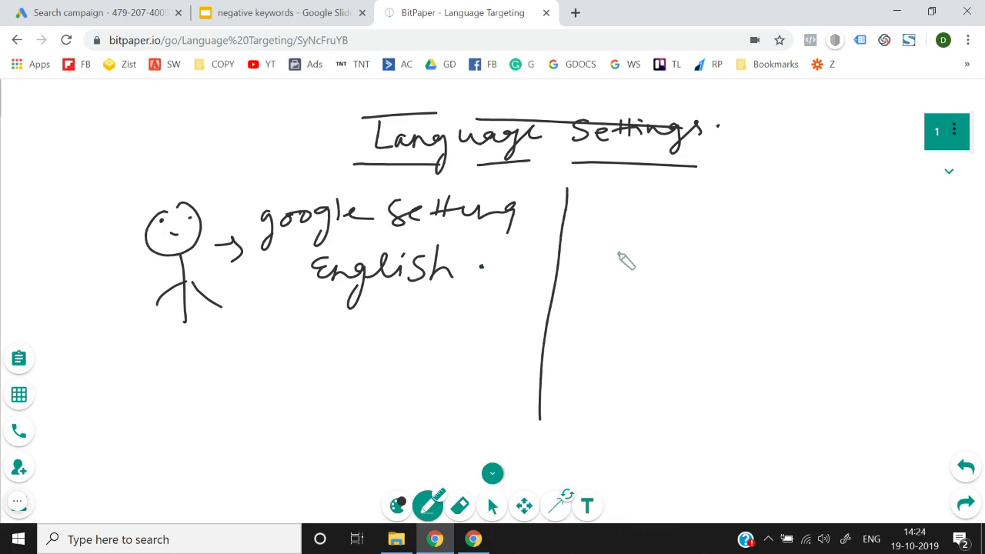
mouse_move(600, 237)
mouse_down()
mouse_move(622, 261)
mouse_move(671, 261)
mouse_move(683, 240)
mouse_move(793, 267)
mouse_move(886, 254)
mouse_up()
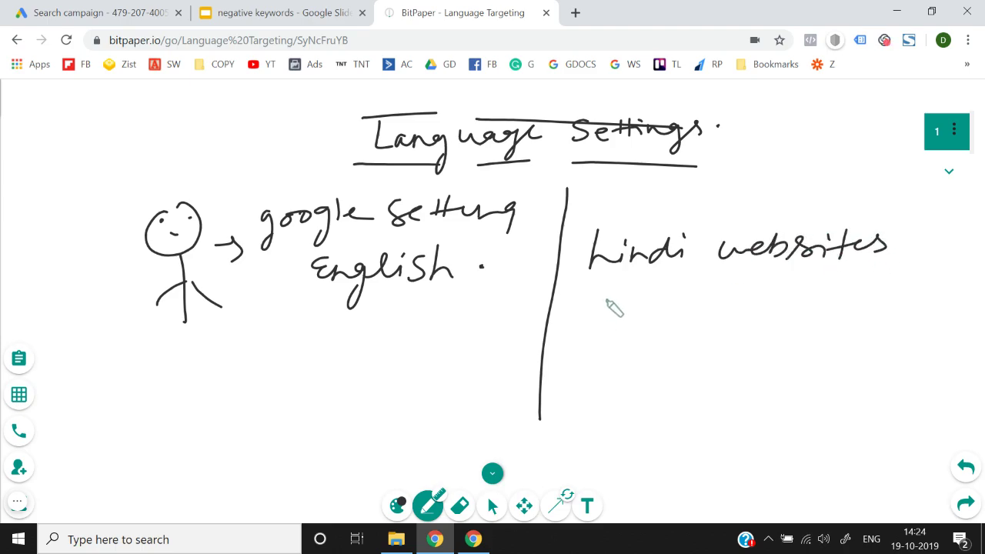
mouse_move(610, 300)
mouse_down()
mouse_move(591, 323)
mouse_move(635, 310)
mouse_move(696, 327)
mouse_move(723, 304)
mouse_move(748, 330)
mouse_up()
mouse_move(768, 294)
mouse_down()
mouse_move(816, 310)
mouse_move(952, 306)
mouse_up()
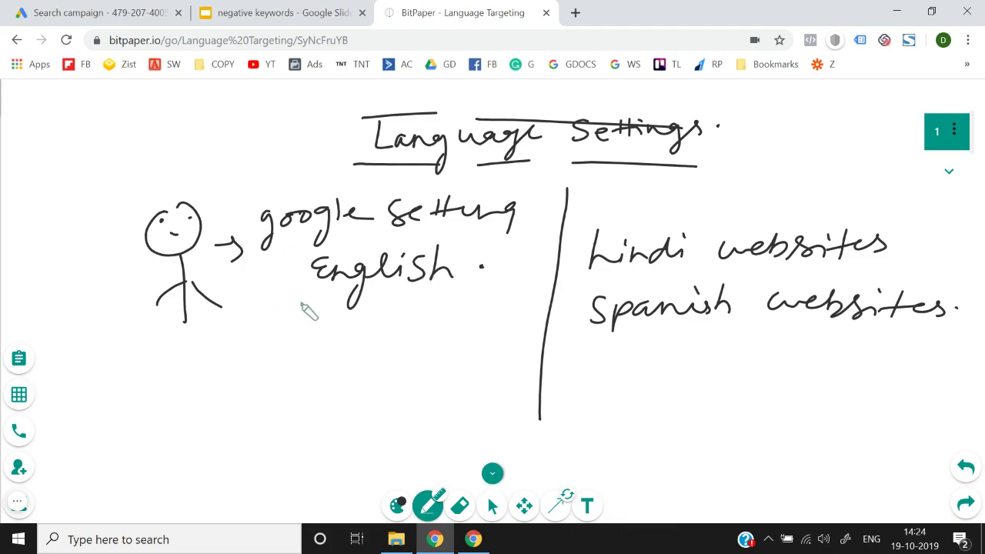
Draw opening square brackets in front of the handwritten English, hindi websites and Spanish websites notes
mouse_move(305, 252)
mouse_down()
mouse_move(281, 290)
mouse_move(304, 292)
mouse_up()
mouse_move(585, 225)
mouse_down()
mouse_move(561, 270)
mouse_move(577, 264)
mouse_move(558, 340)
mouse_up()
drag(557, 341, 581, 340)
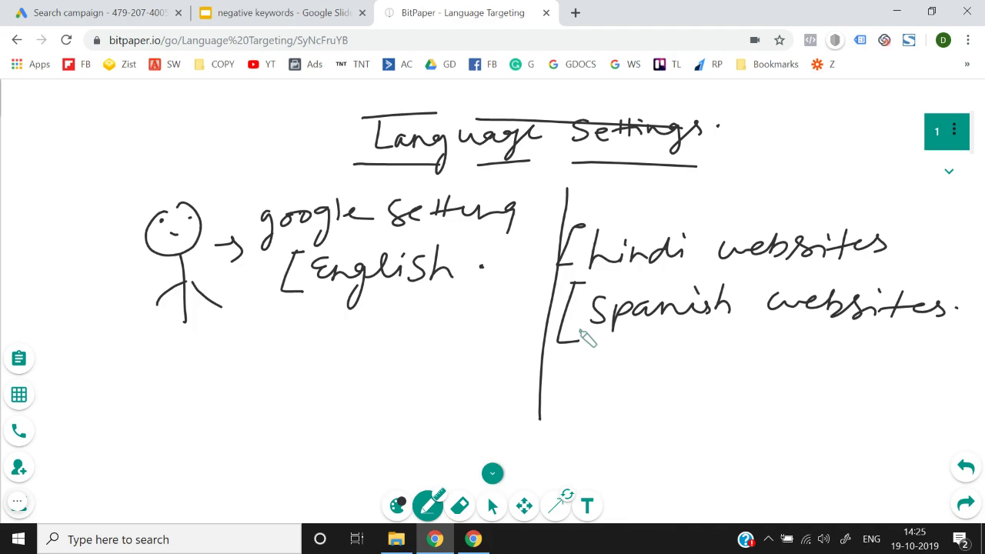
Switch to the Google Ads new campaign page and point out the All languages option in the Languages settings
click(85, 13)
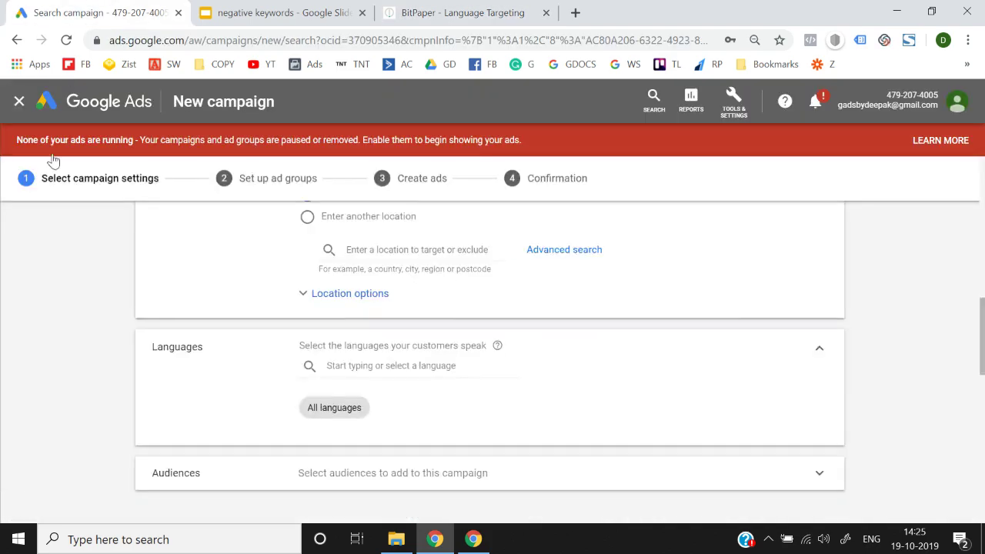
scroll(30, 304, down, 1)
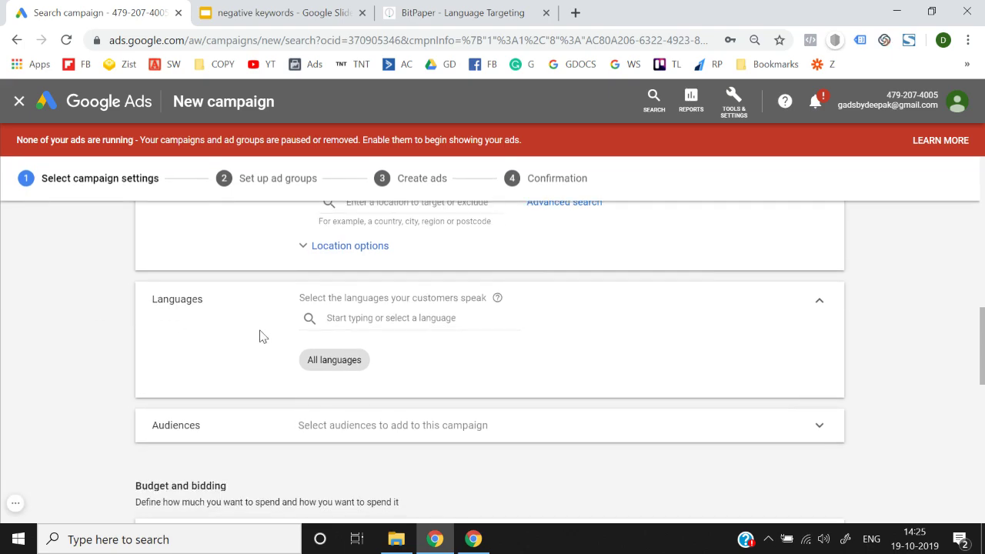
triple_click(332, 361)
click(107, 347)
triple_click(319, 360)
click(107, 345)
Add Hindi as a target language of the campaign
click(382, 317)
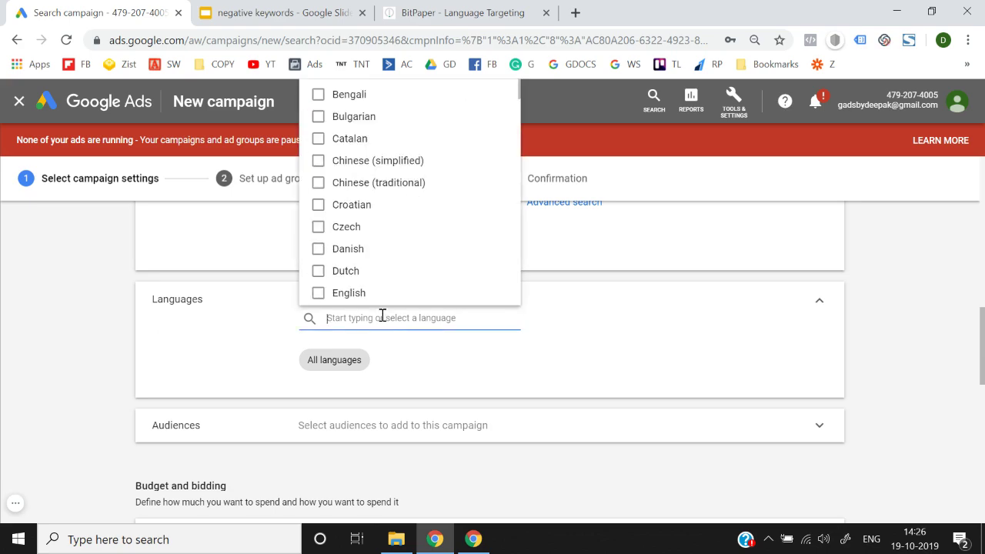
text(hind)
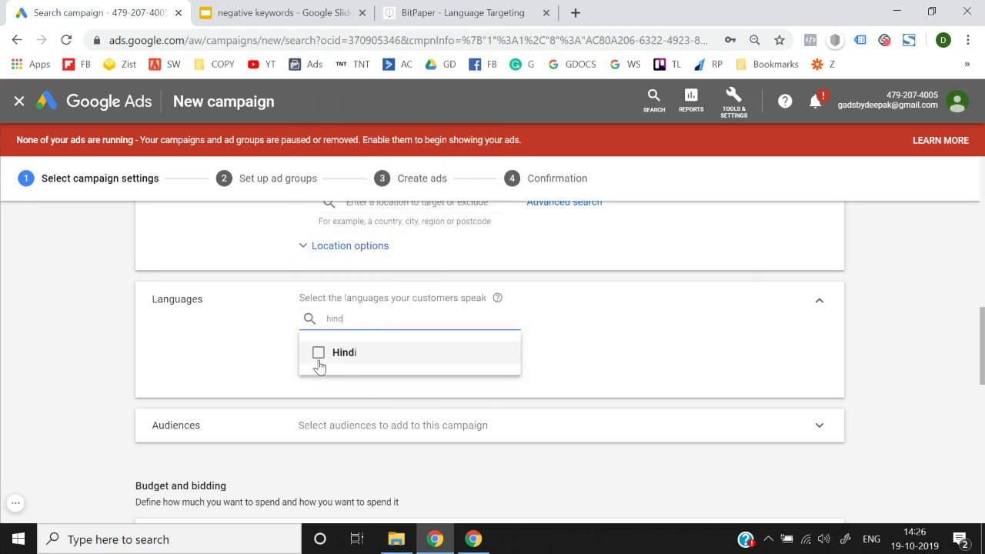
click(318, 360)
click(592, 324)
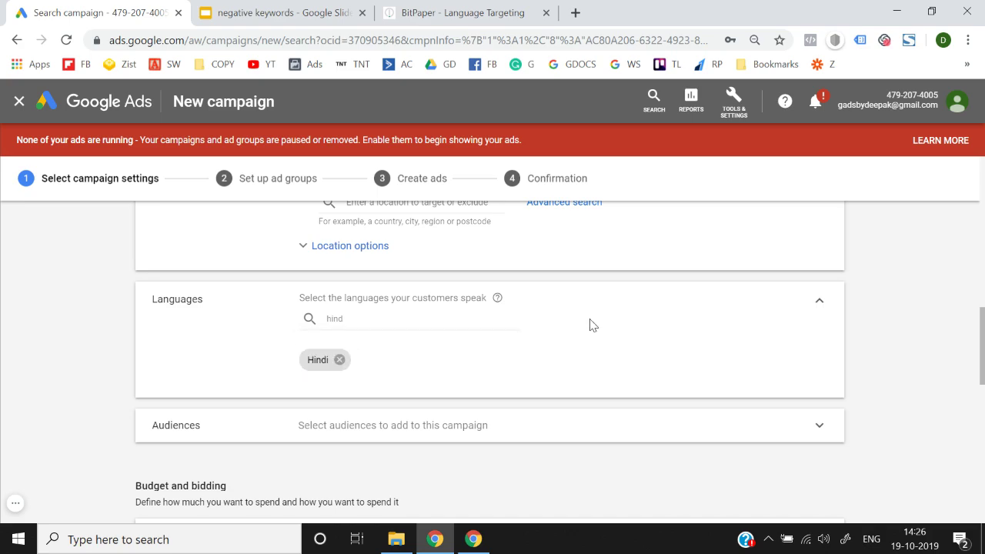
Add English as a target language of the campaign and remove Hindi
click(400, 317)
key(ctrl+a)
text(engli)
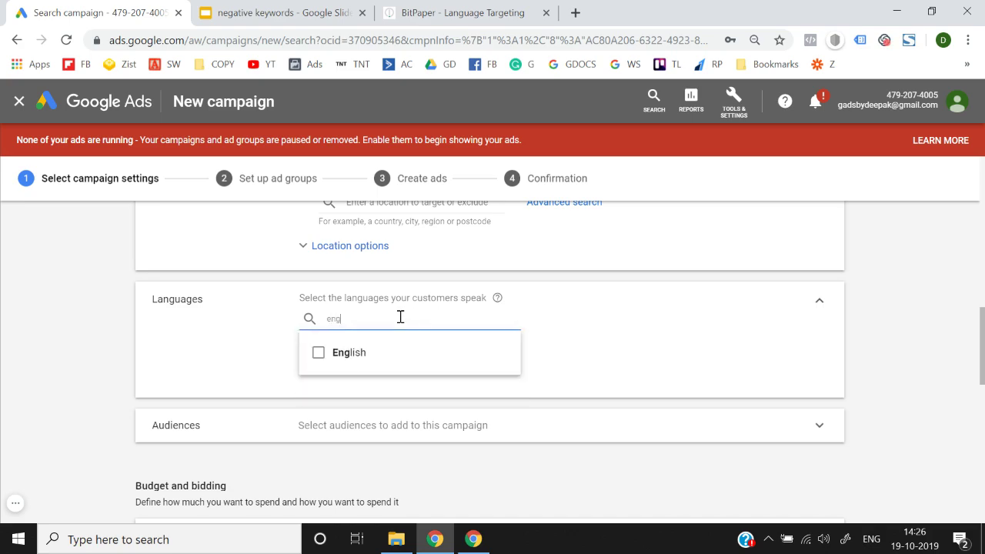
click(318, 354)
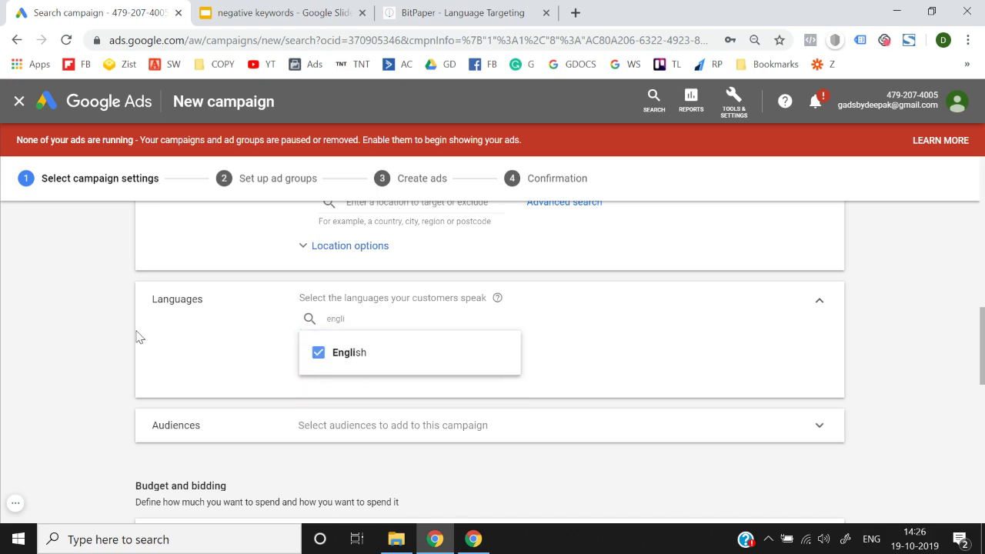
click(97, 325)
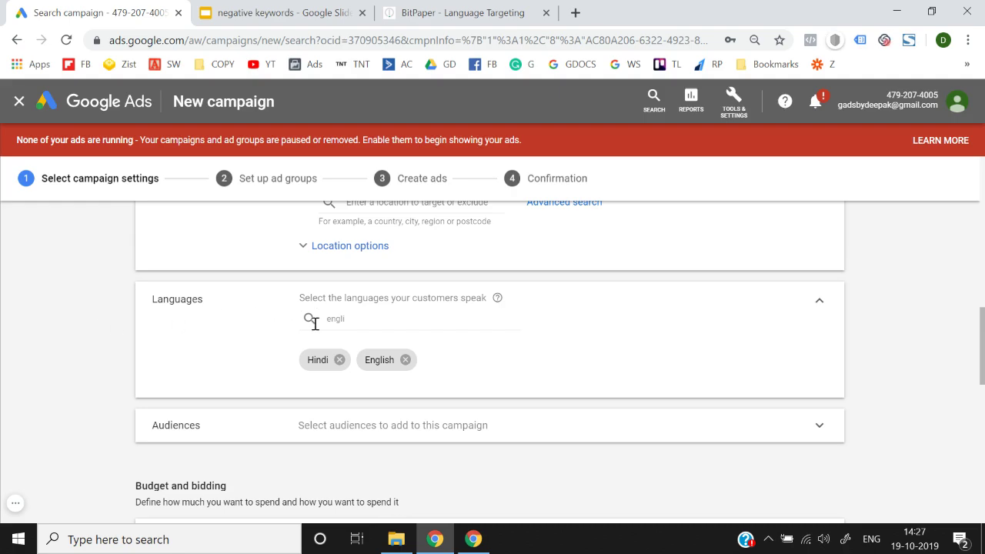
click(339, 361)
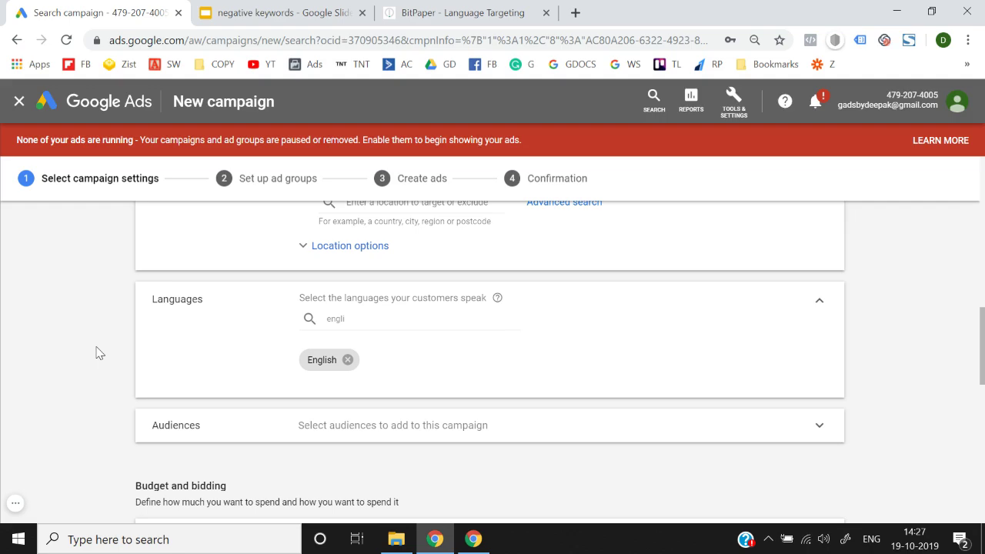
Exclude both Google search partners and the Google Display Network from the campaign's networks
scroll(97, 352, up, 10)
scroll(97, 352, down, 4)
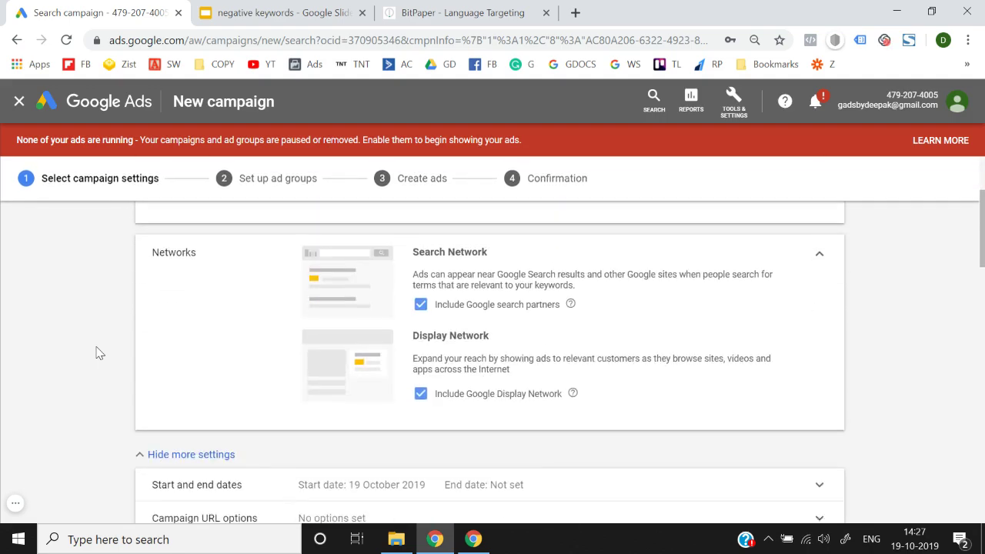
click(421, 297)
click(421, 397)
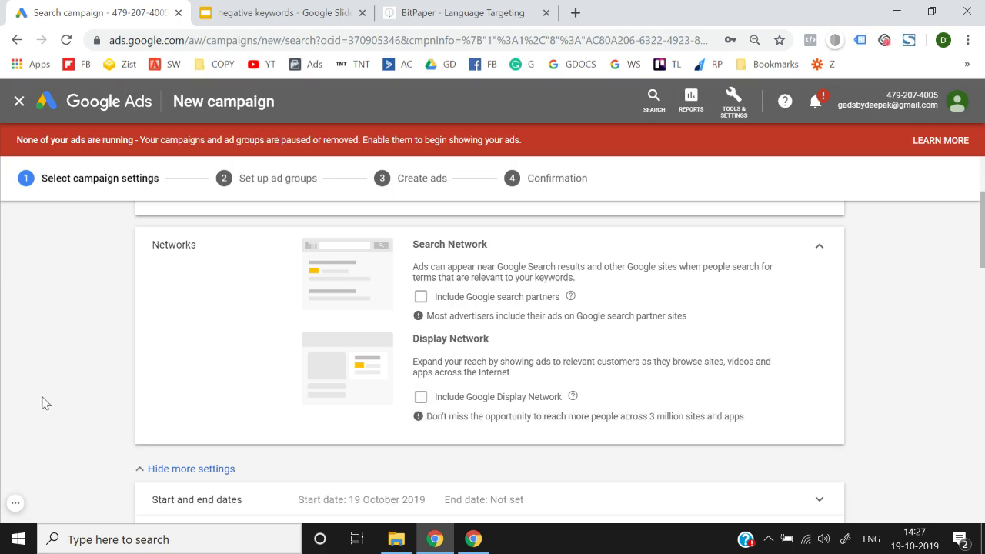
Remove English from the campaign's target languages so that it targets all languages
scroll(28, 401, down, 6)
scroll(355, 395, down, 2)
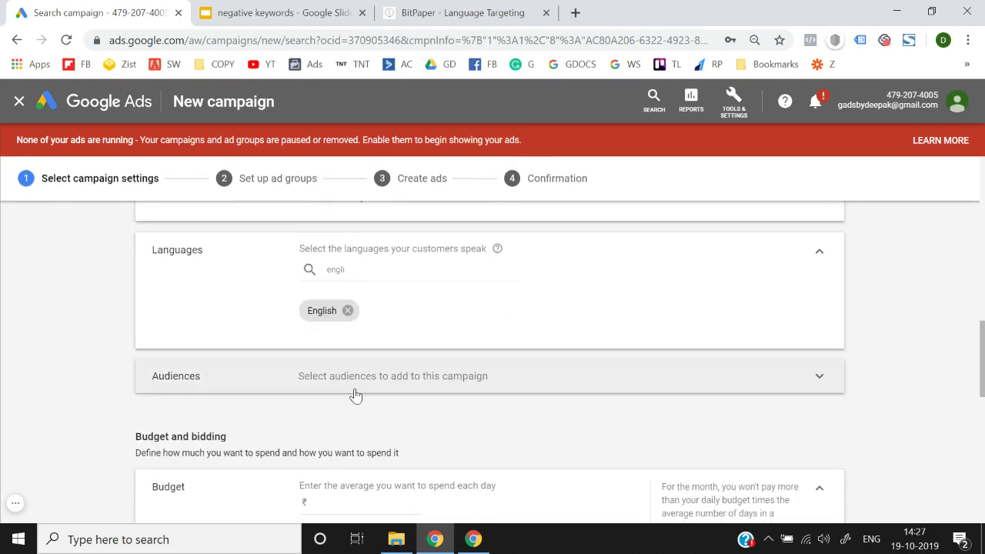
click(347, 310)
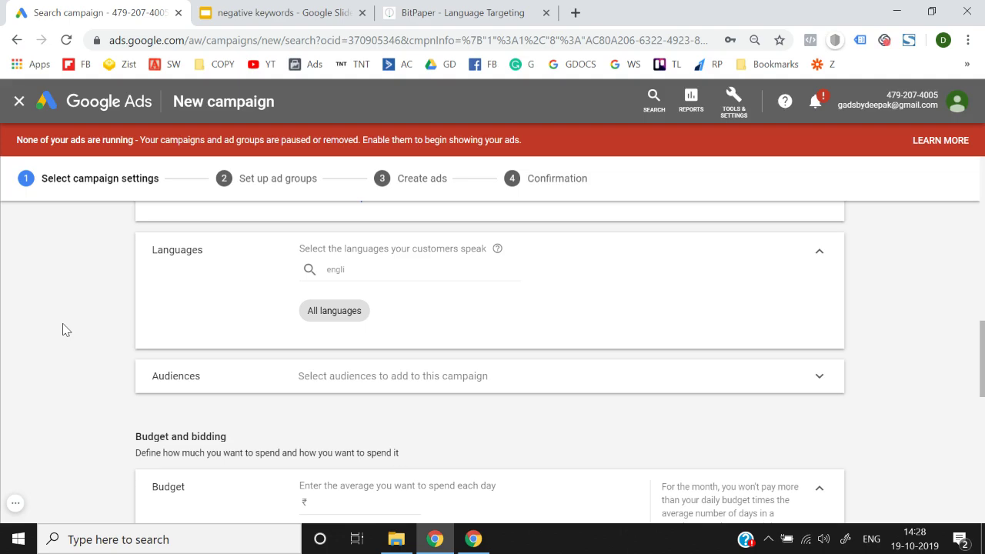
scroll(66, 330, down, 1)
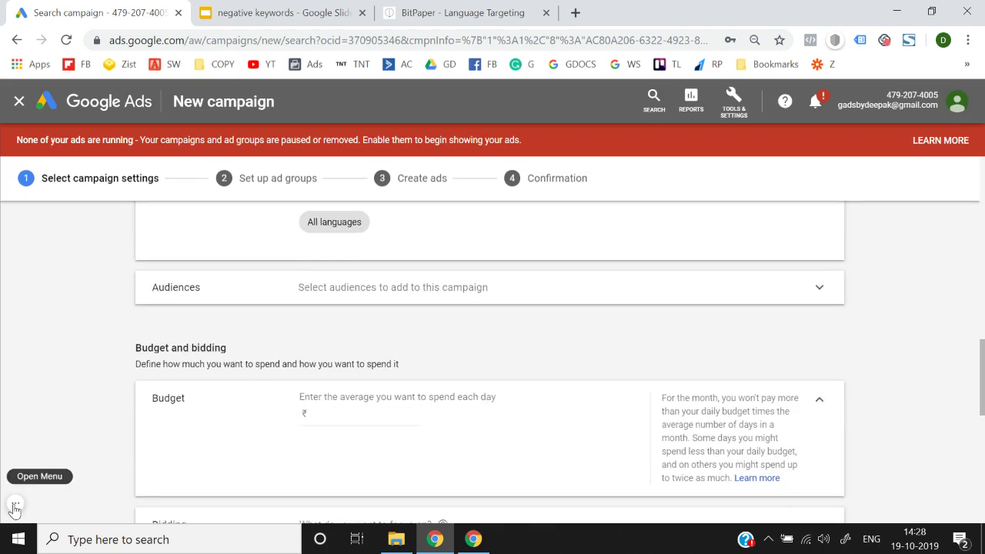